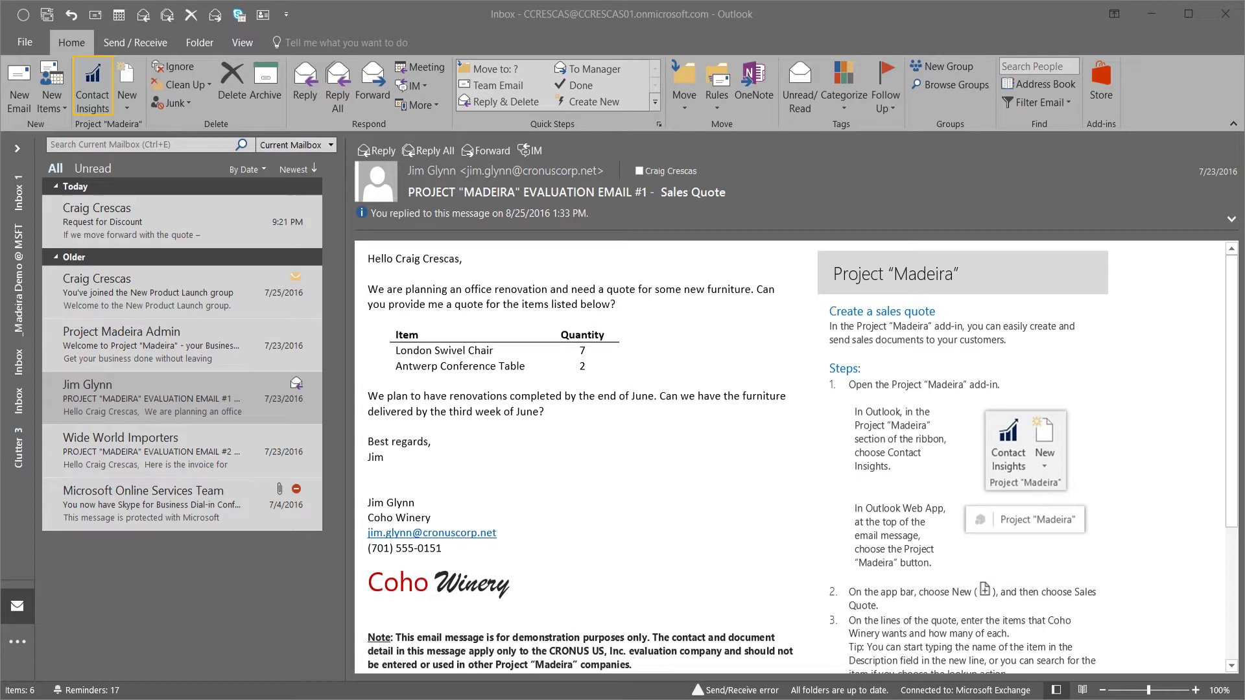
Bring up the customer ledger entries for Coho Winery (customer 10000) beside the quote request email.
click(92, 87)
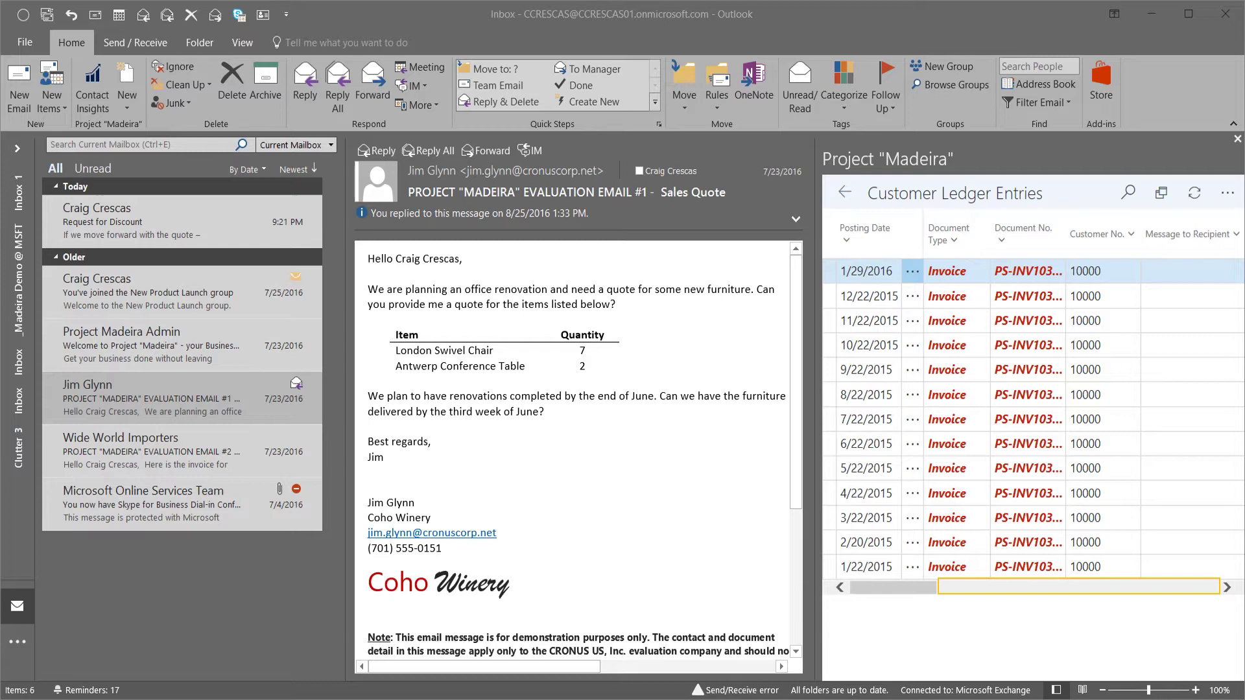
Sort Coho Winery's ledger entries by Amount descending, led by the 12,262.08 invoice.
key(Tab)
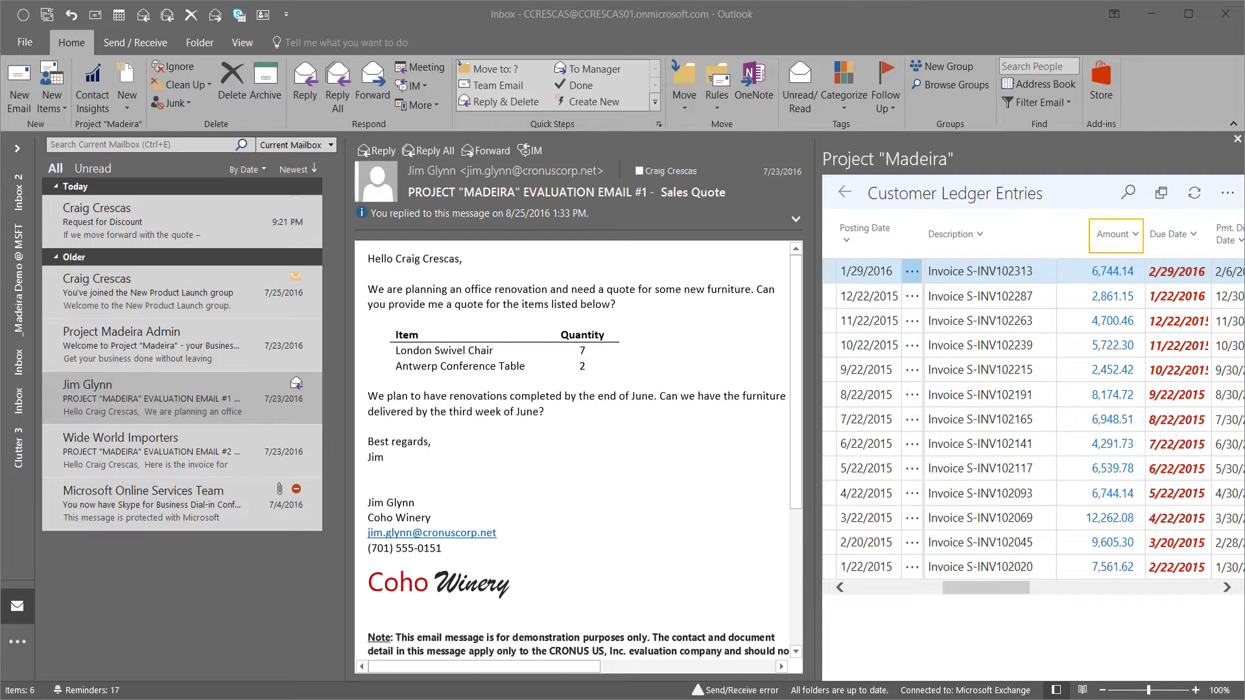
key(Return)
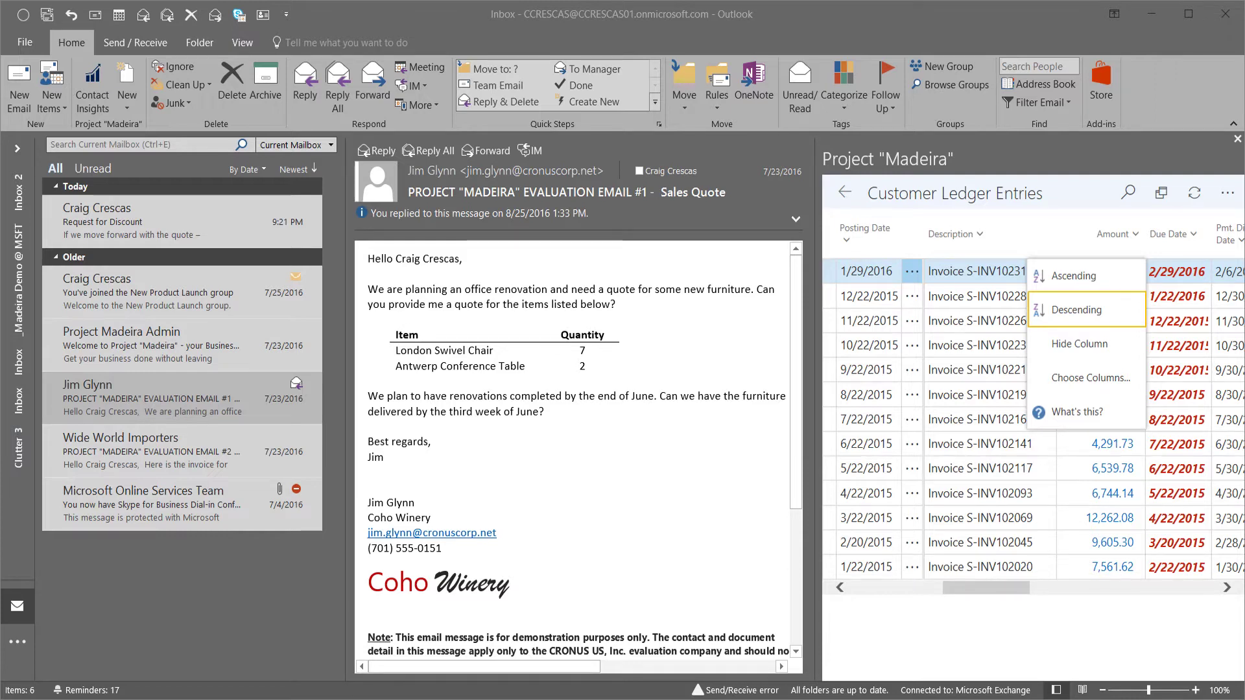
key(Return)
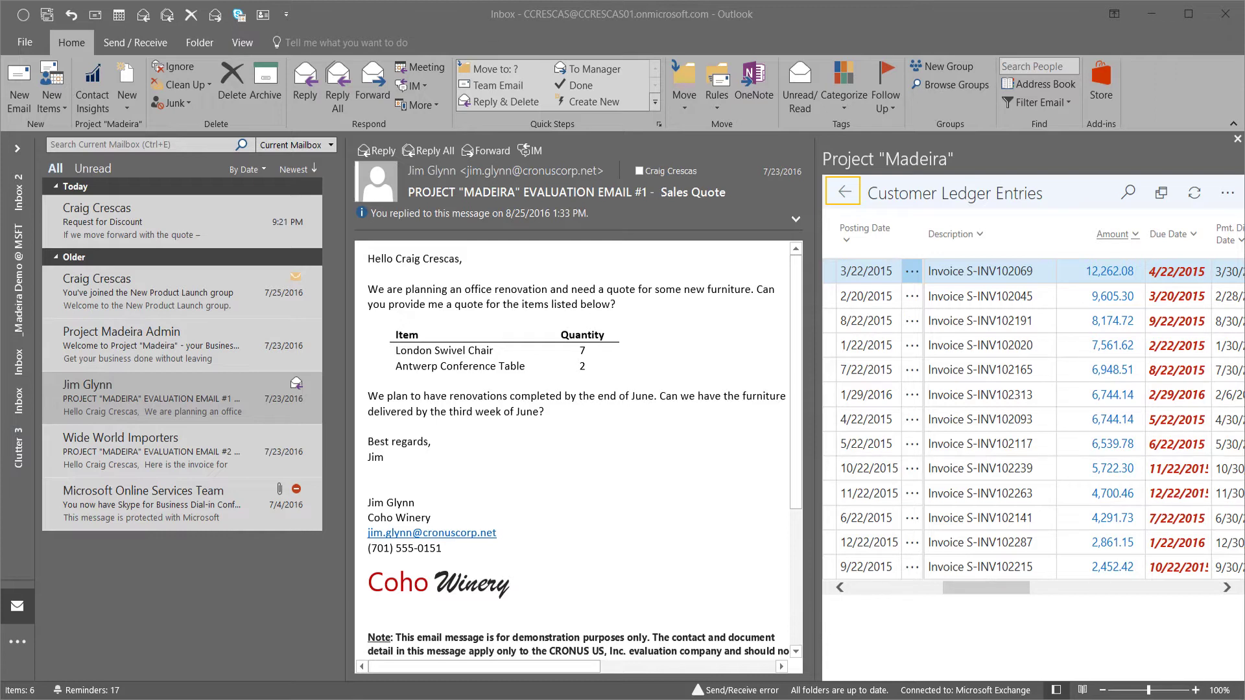
Go back to the Coho Winery customer card and list the new sales document types.
key(Return)
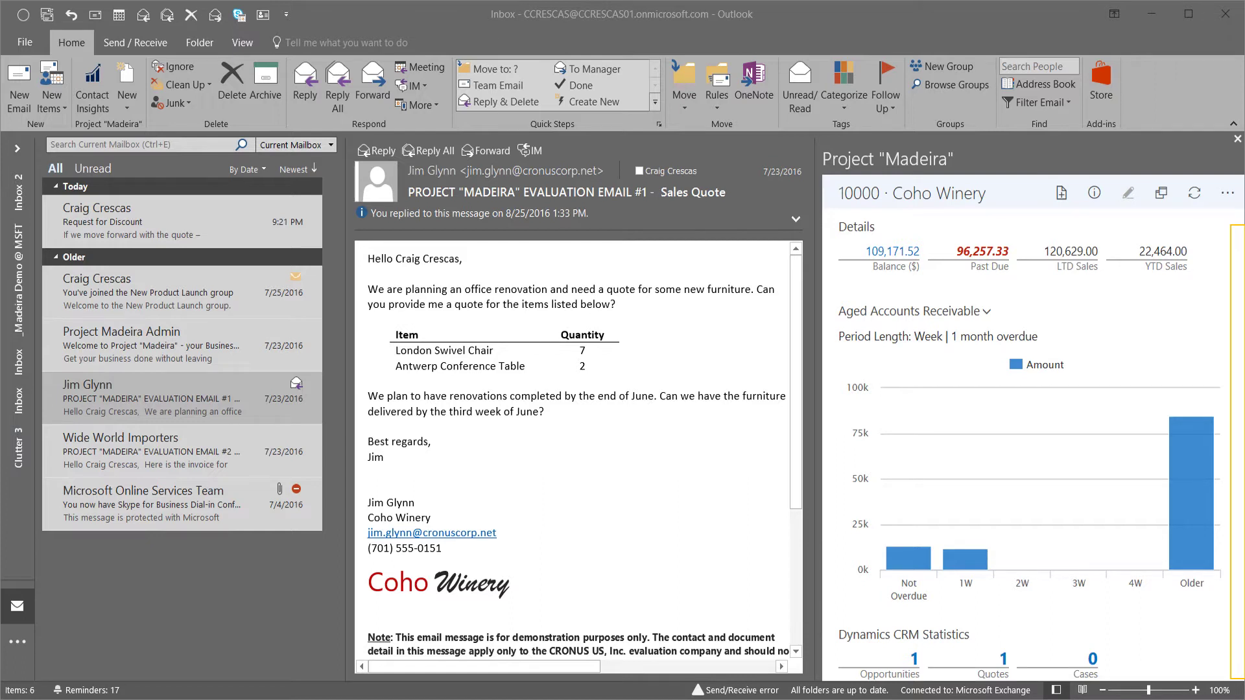
scroll(1031, 453, down, 3)
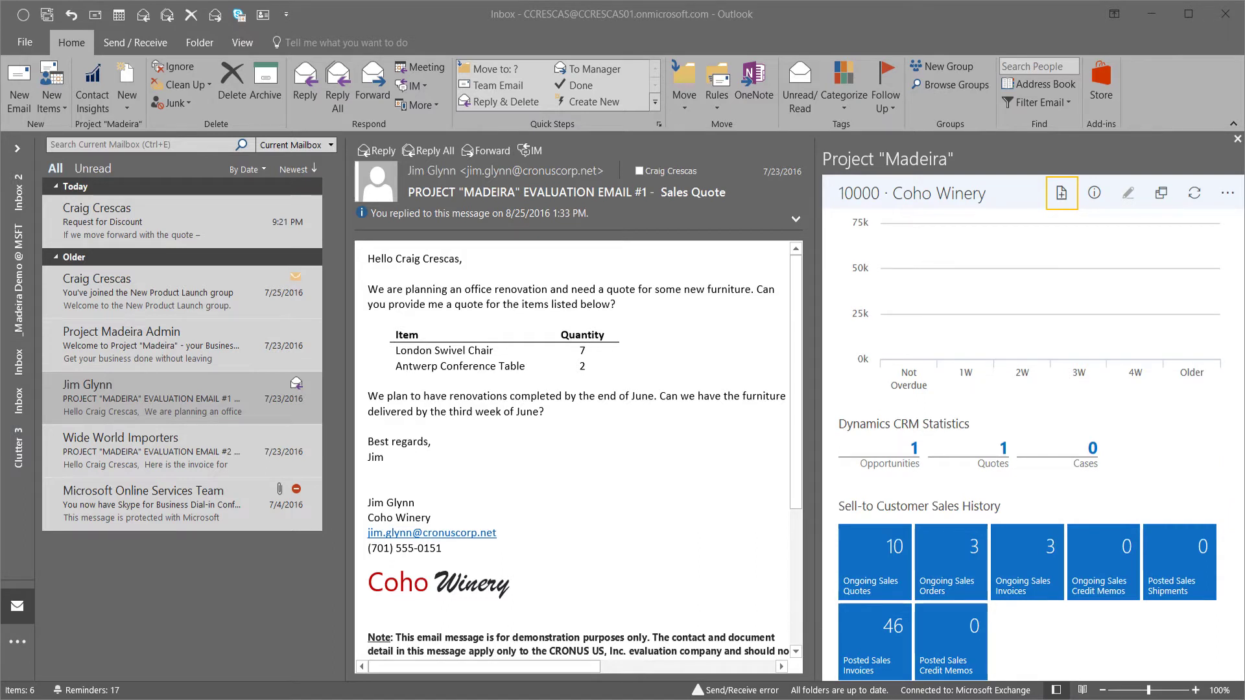
key(Return)
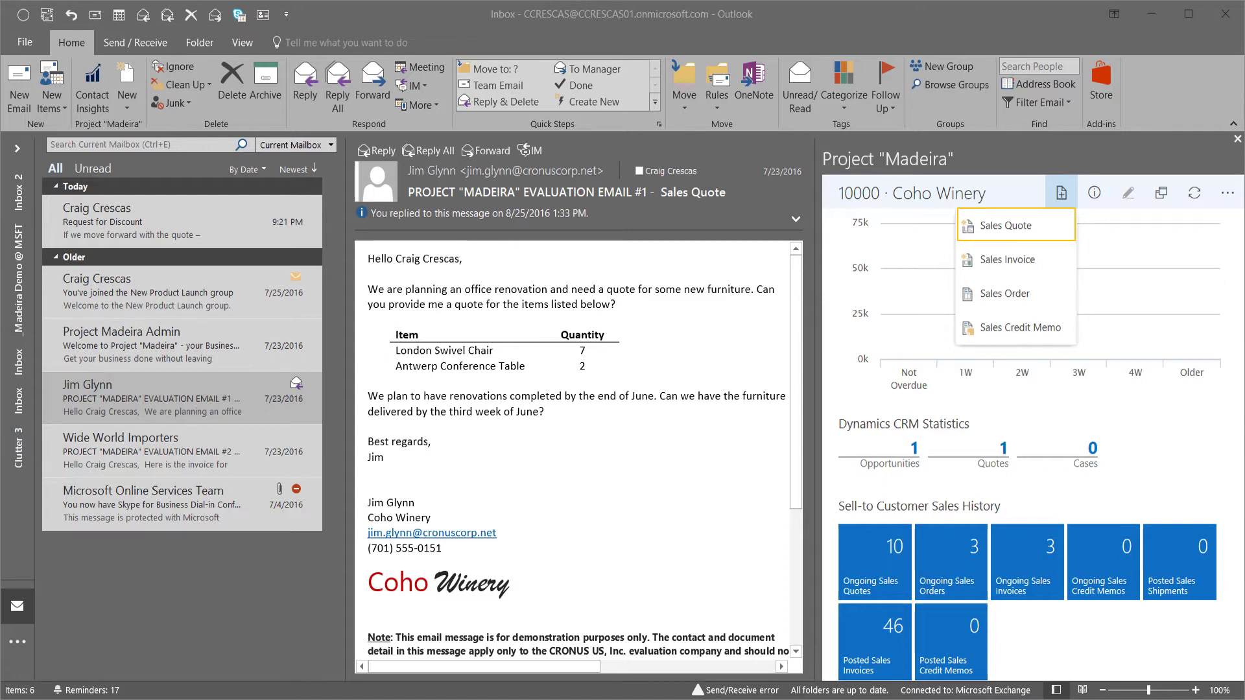
Start a new sales quote for Coho Winery with 7 LONDON Swivel Chairs.
key(Return)
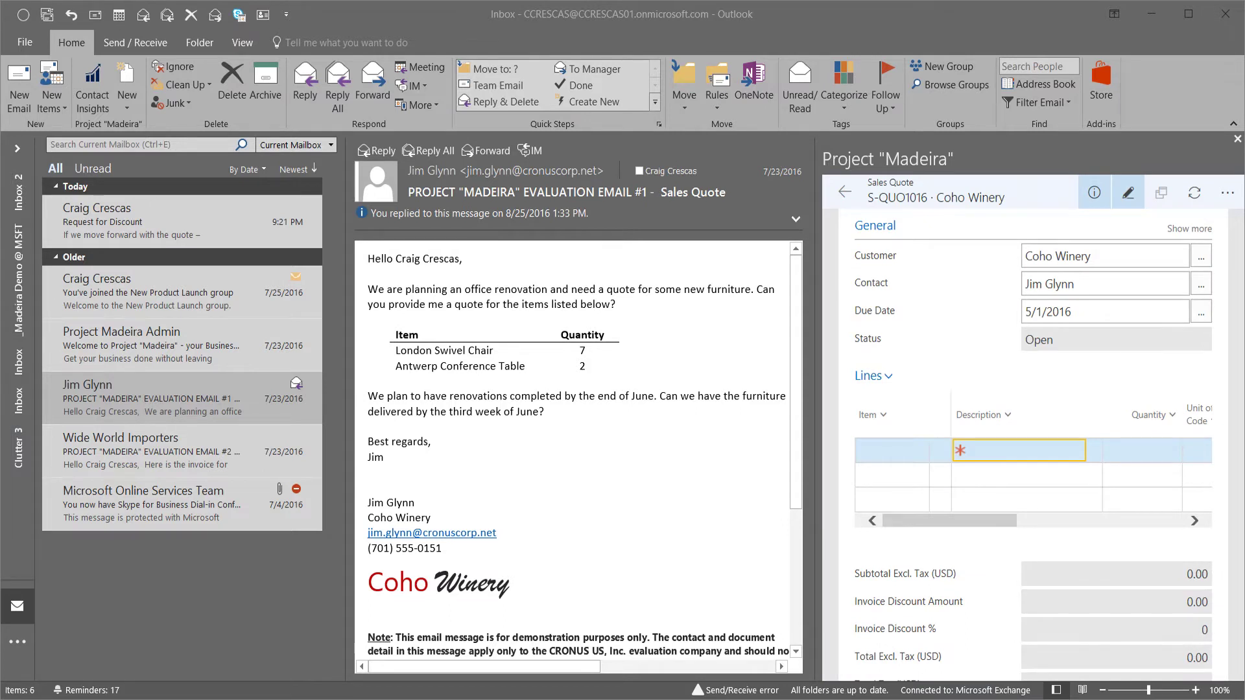
text(london)
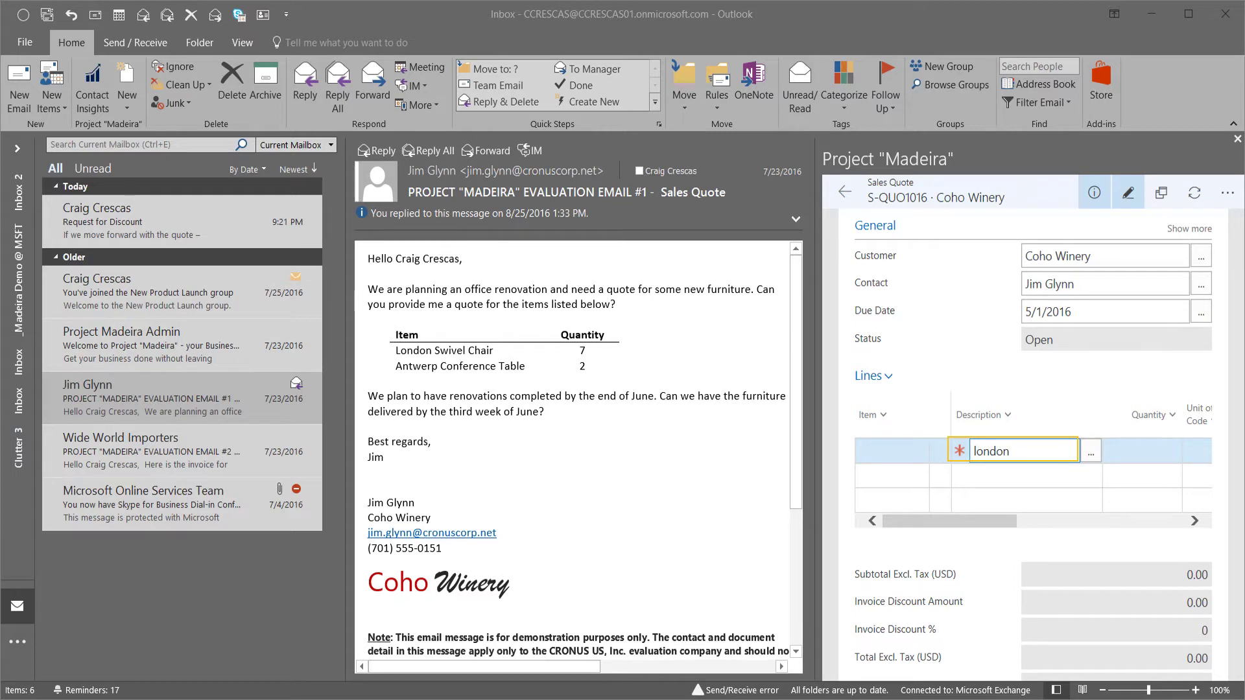
key(Tab)
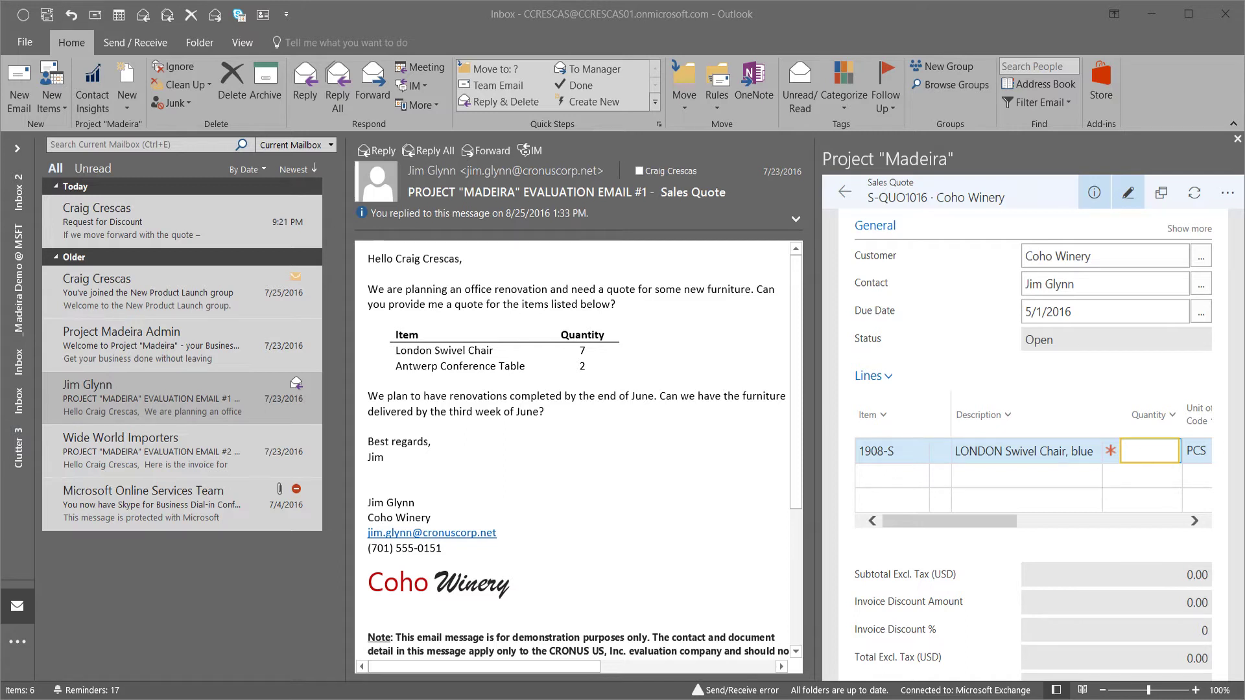
text(7)
key(Return)
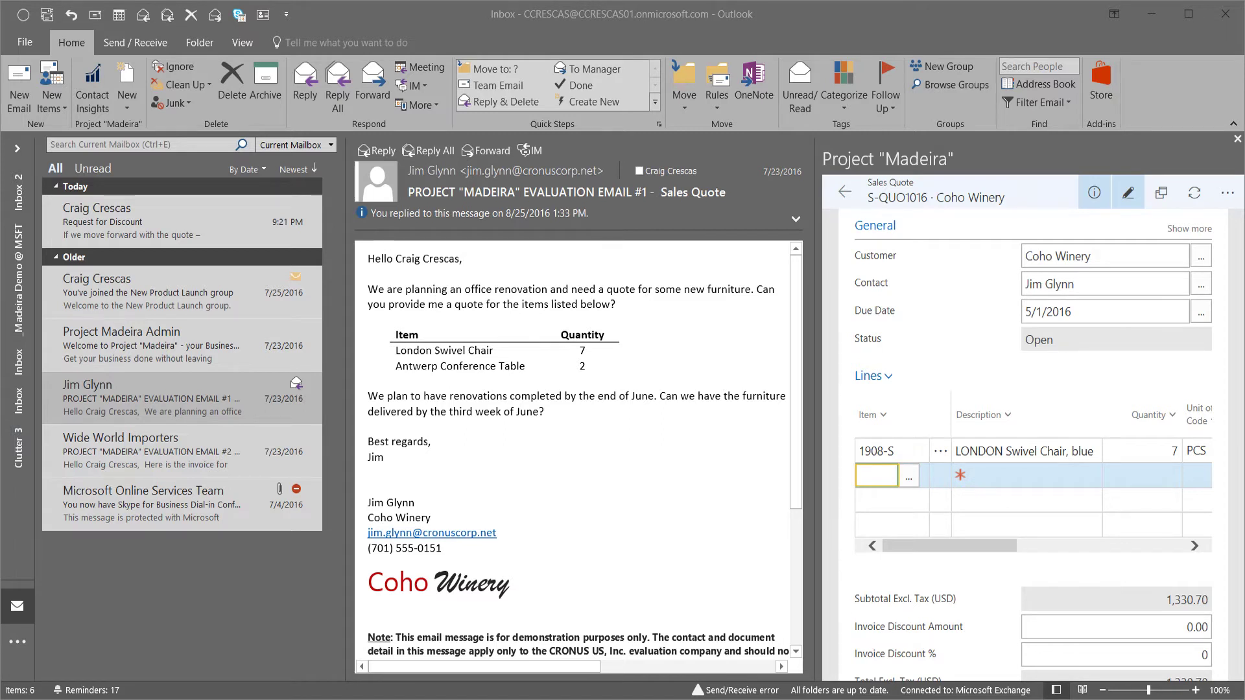
Add a line for 2 ANTWERP Conference Tables, bringing the subtotal to 2,626.30.
text(ant)
key(Return)
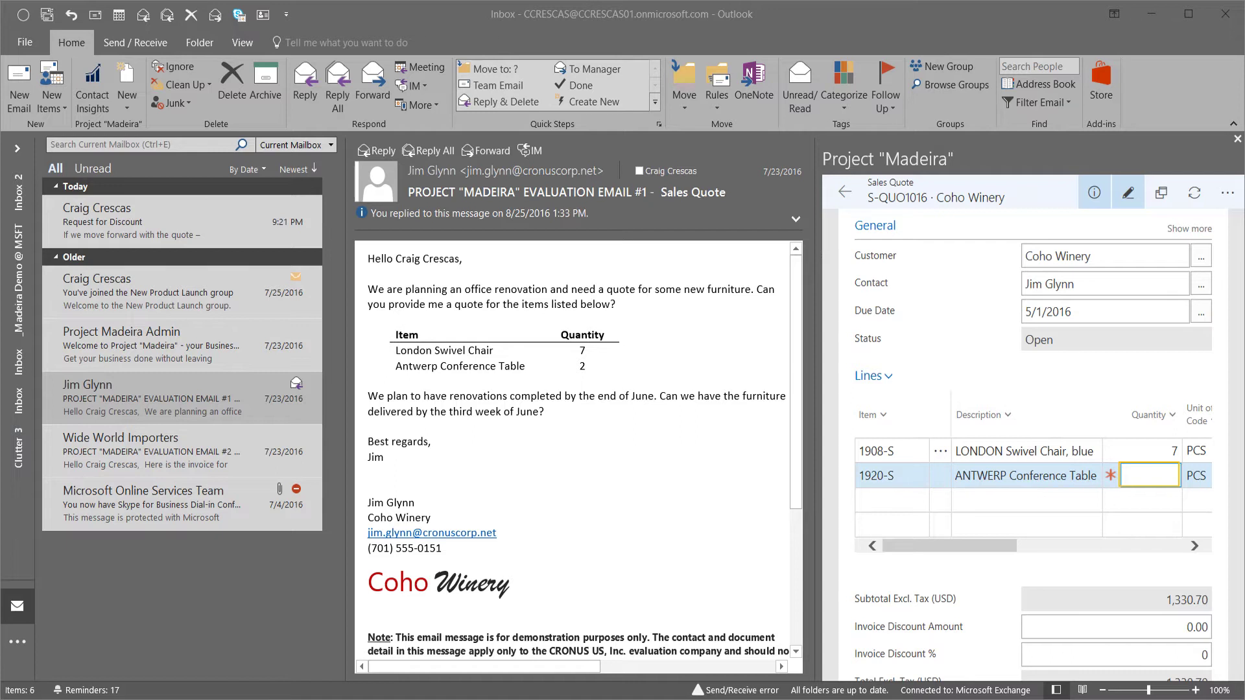
text(2)
key(Return)
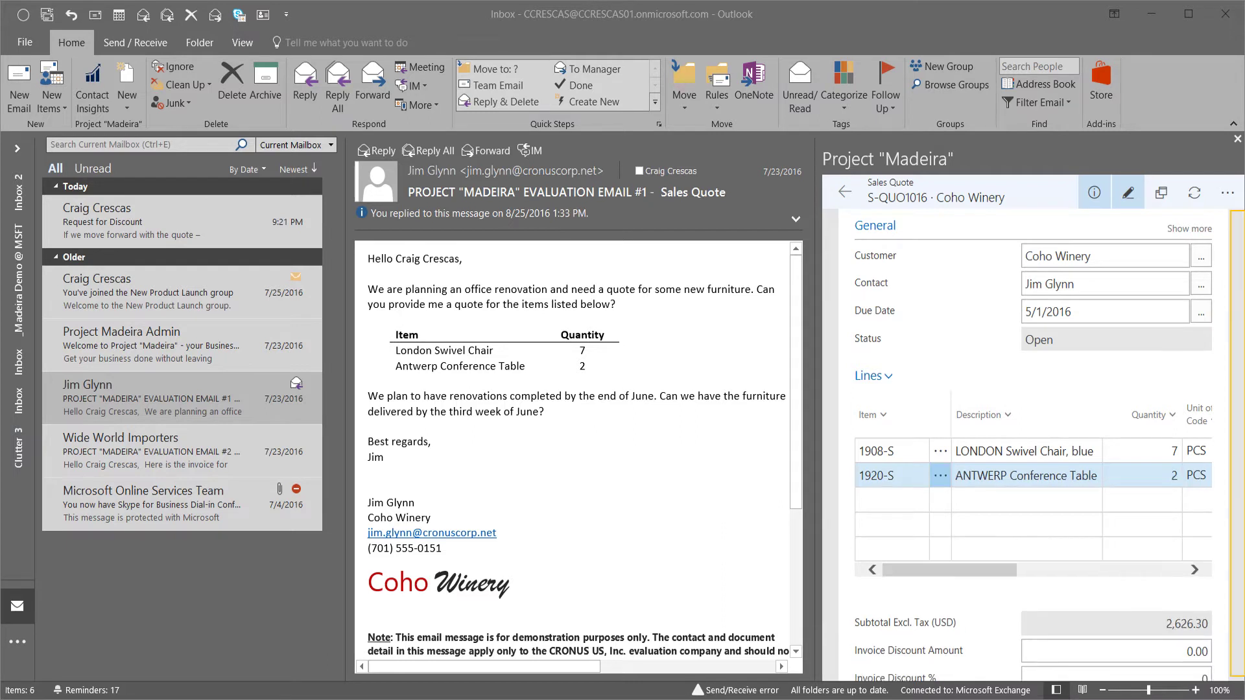
Ship quote S-QUO1016 to the 7595 Technology Drive warehouse and email it as a PDF reply.
scroll(1031, 448, down, 5)
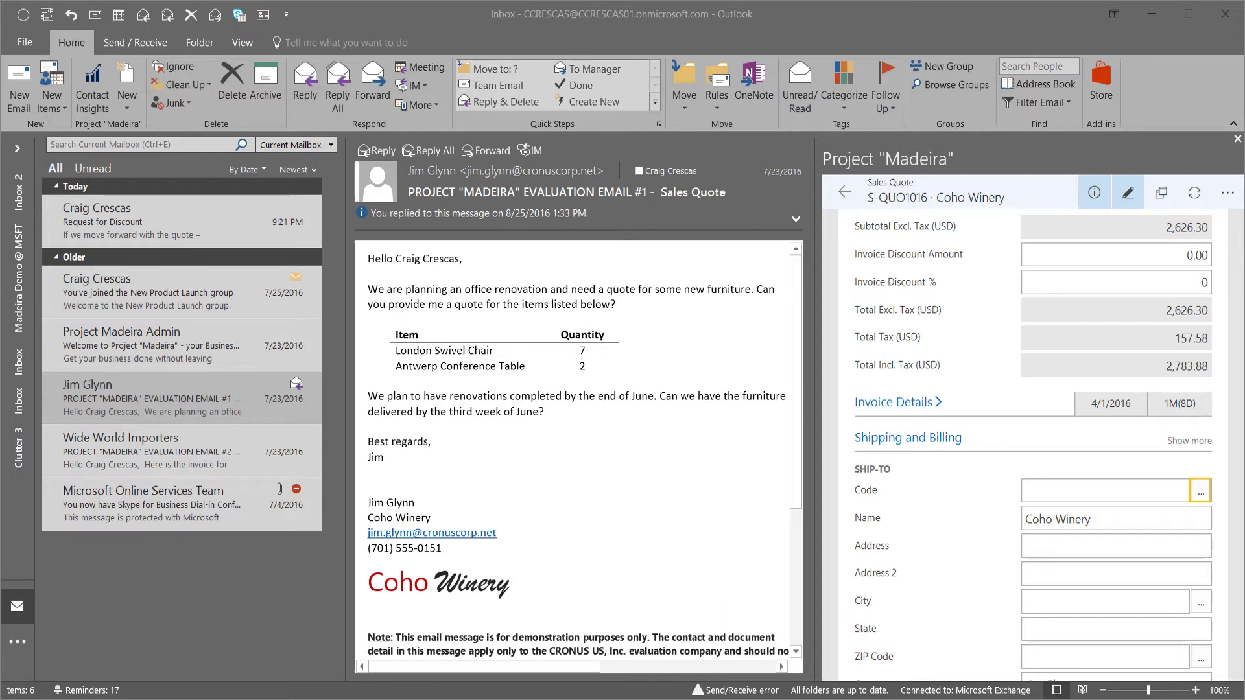
key(Return)
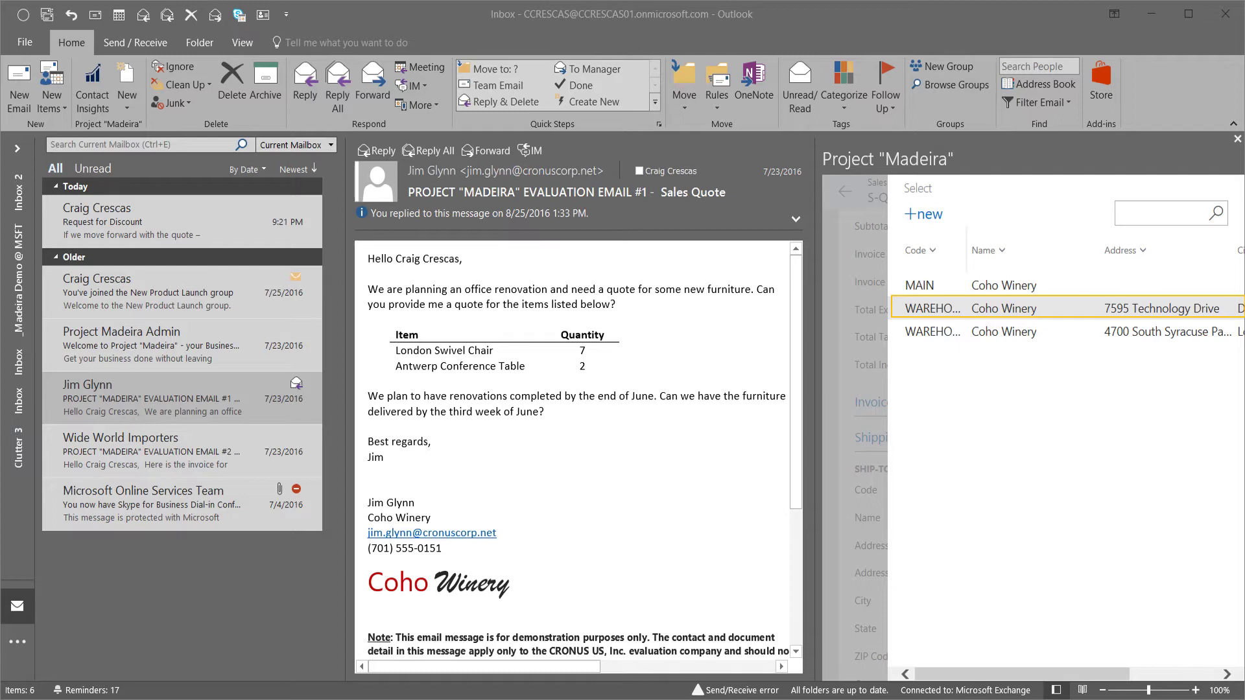
key(Return)
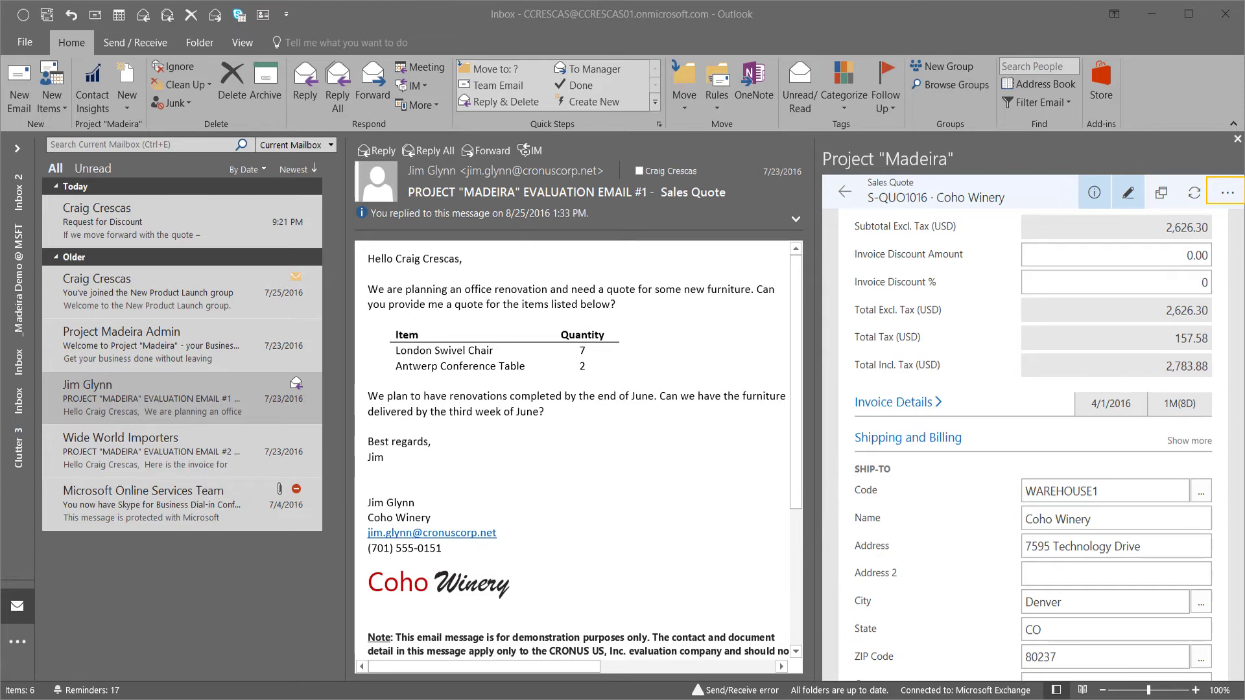
key(Return)
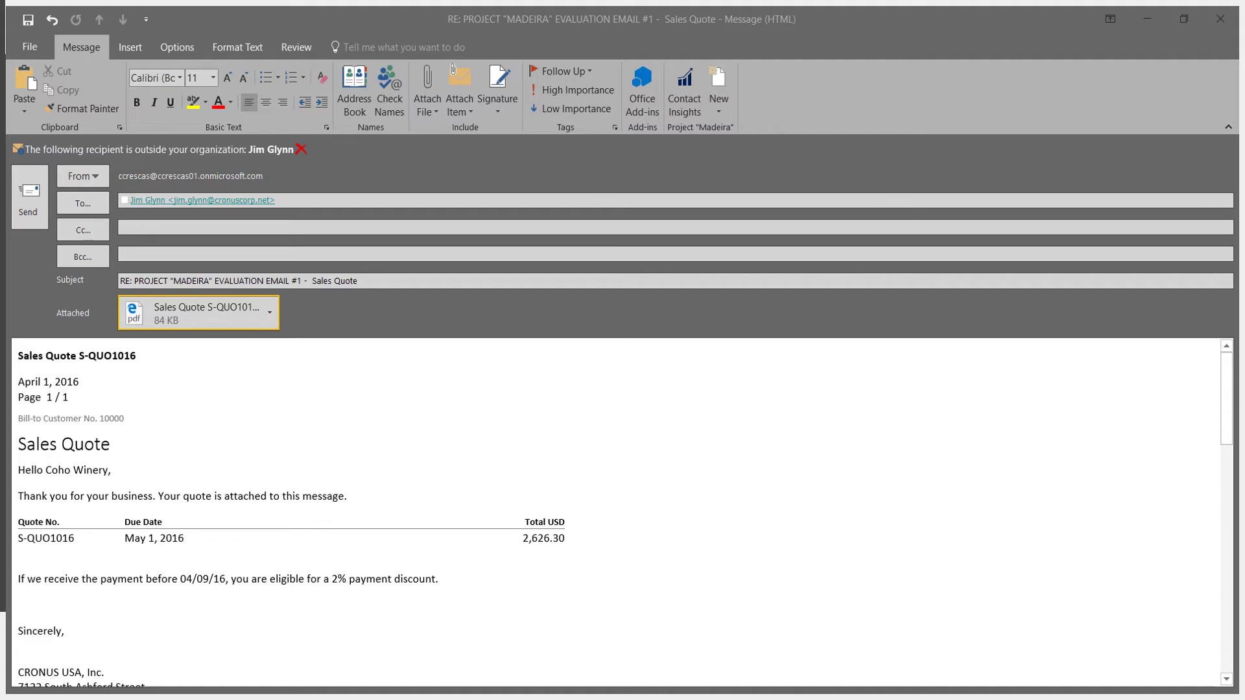
key(Return)
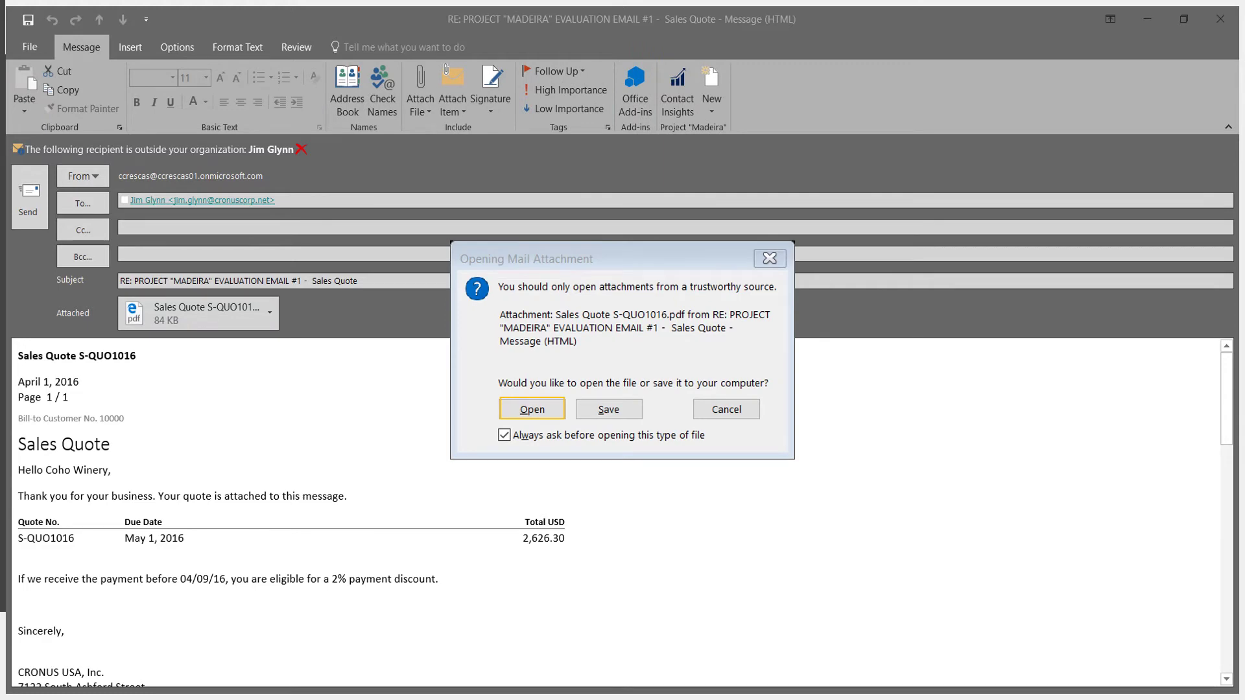
key(Return)
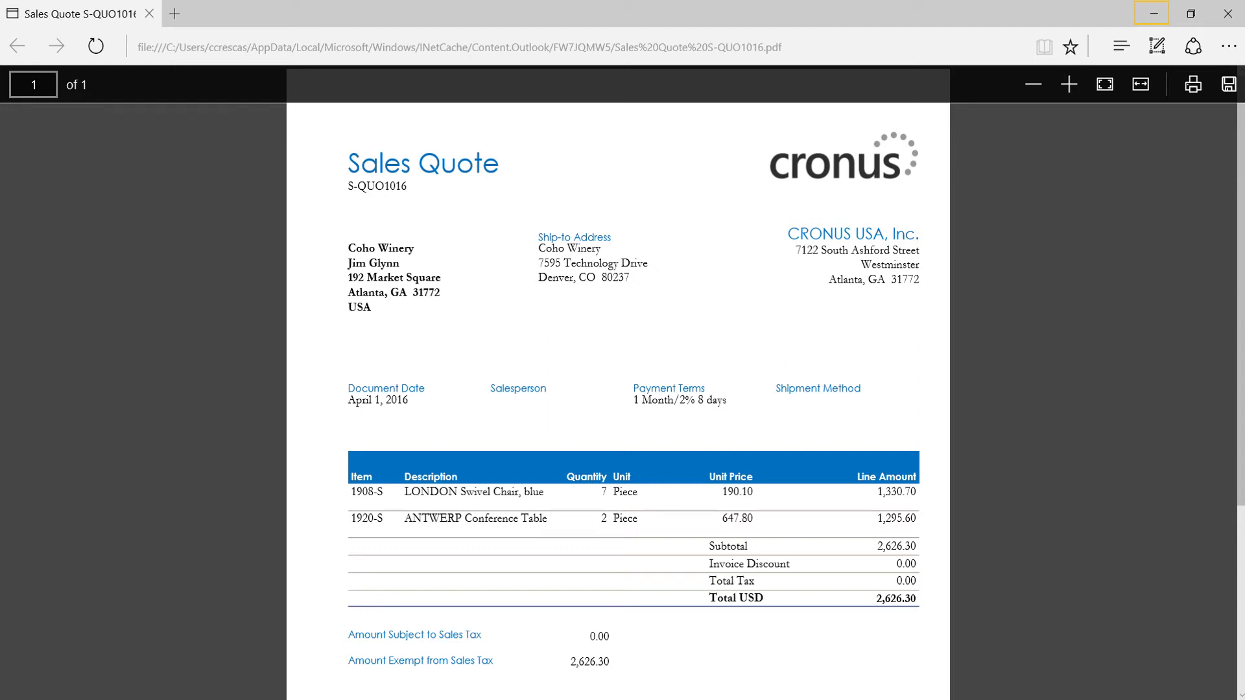
click(1152, 13)
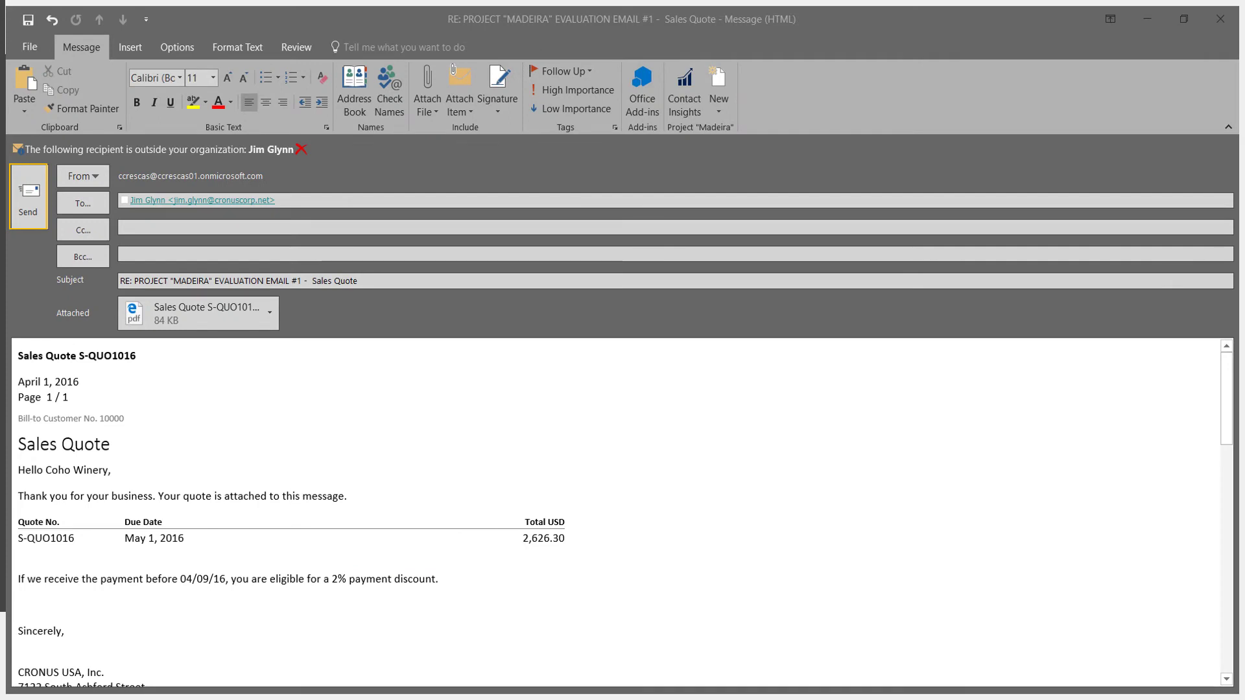
Send the reply carrying the Sales Quote S-QUO1016 PDF.
click(1147, 19)
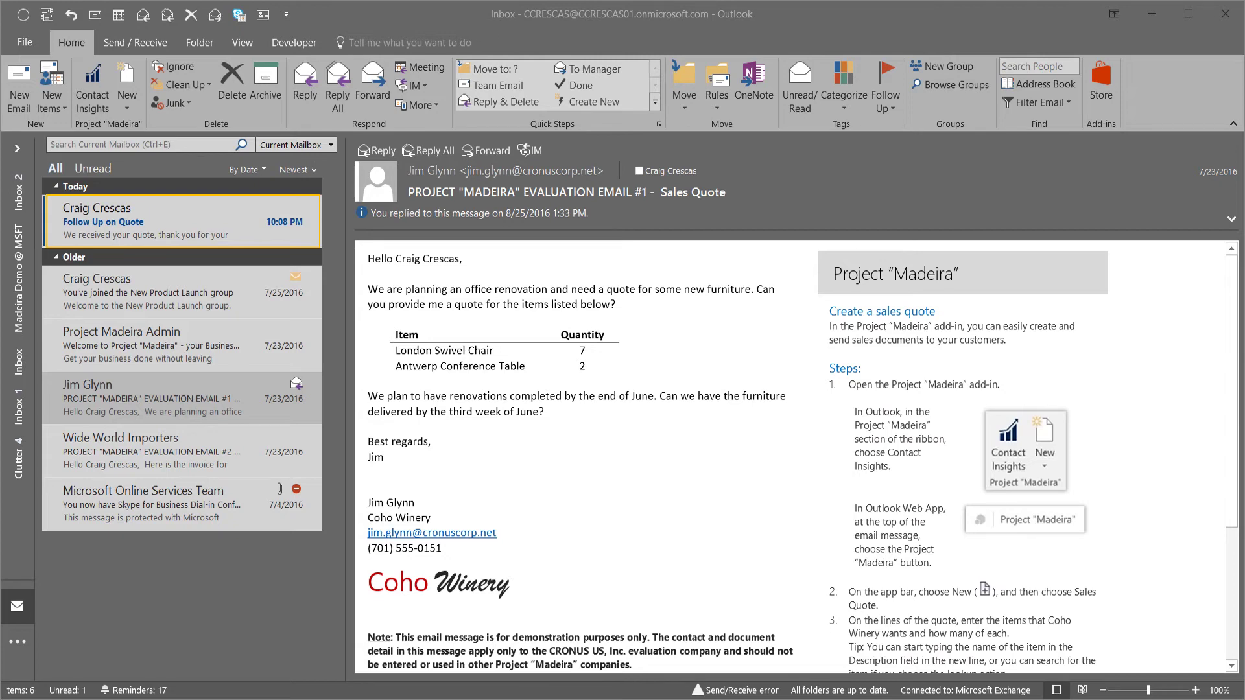
Open the Follow Up on Quote email to show linked quote S-QUO1016 and its two lines.
click(181, 221)
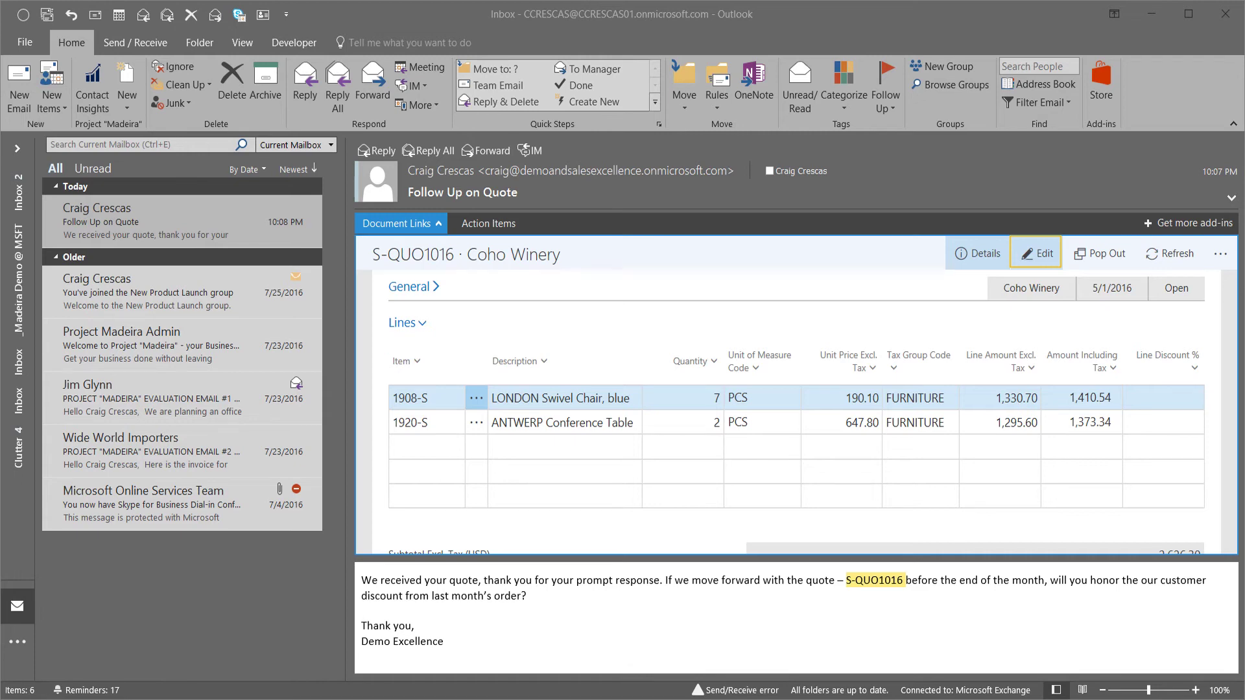
Set Invoice Discount % to 5 on quote S-QUO1016, giving a 131.32 discount.
key(Tab)
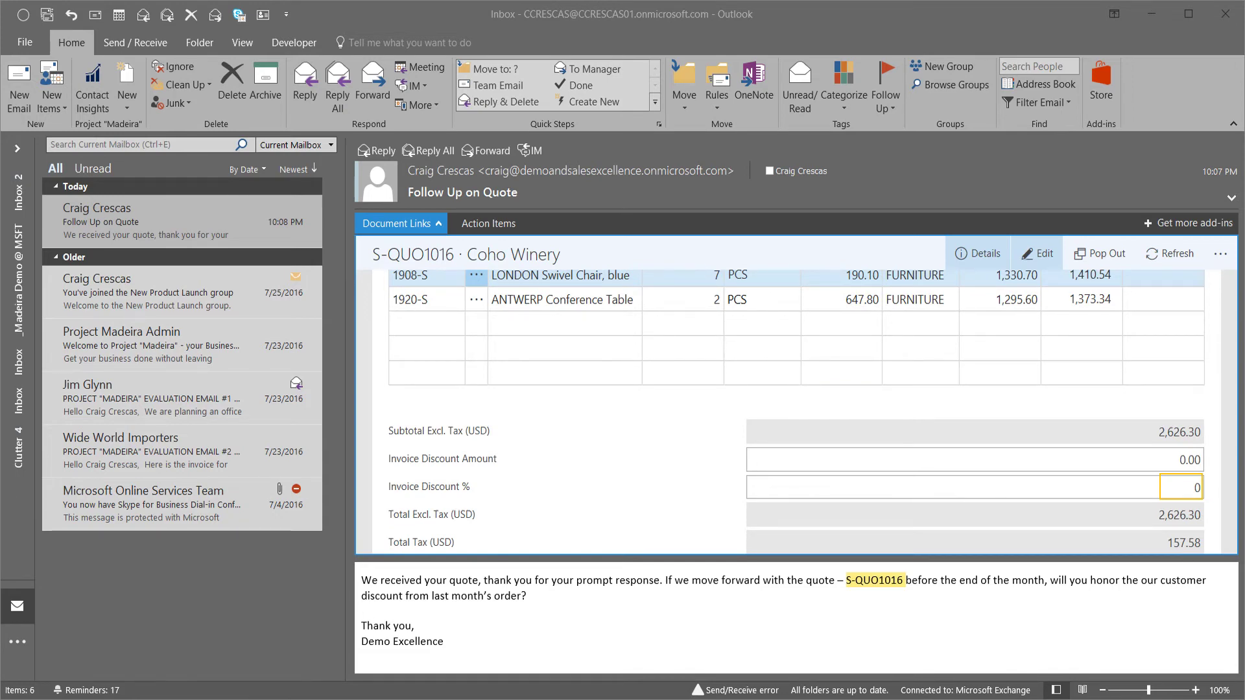
text(5)
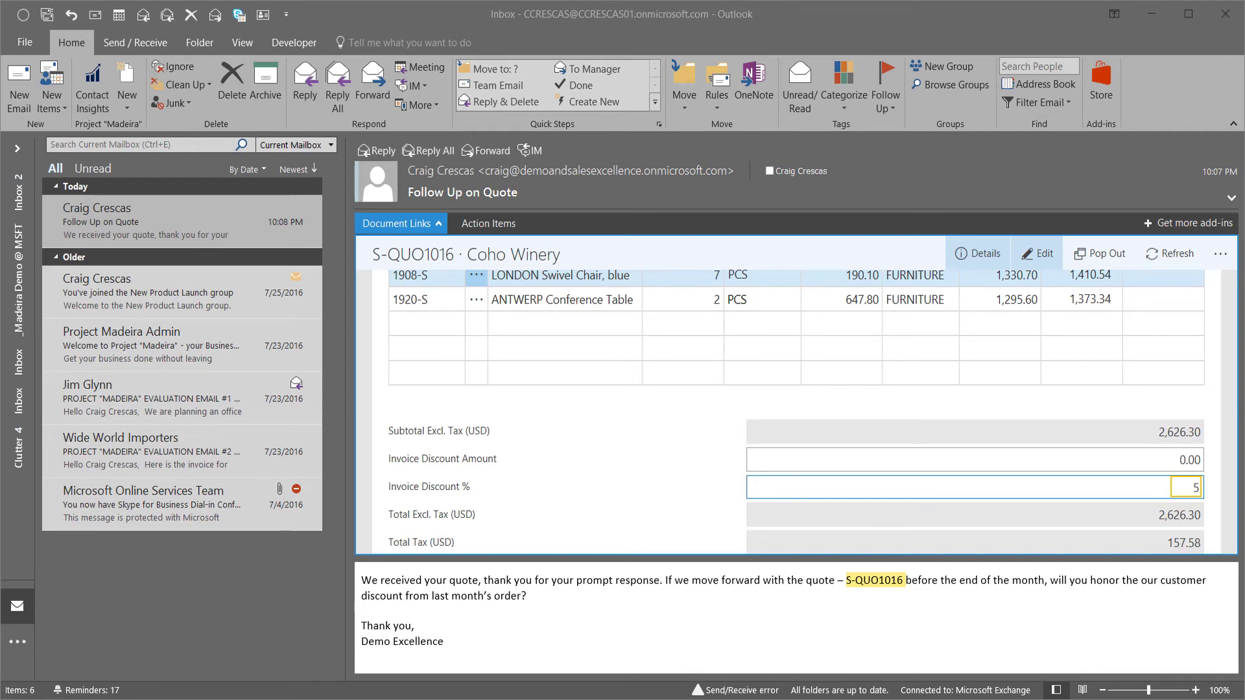
key(Return)
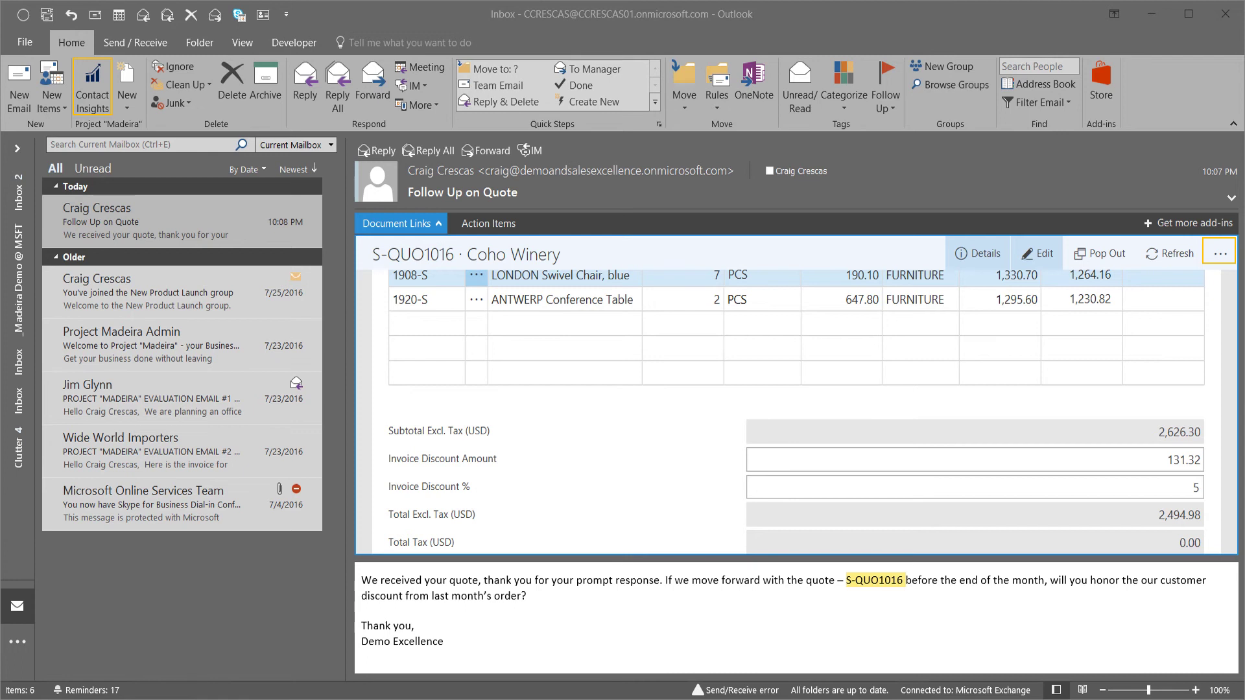
Turn quote S-QUO1016 into a Coho Winery sales order with Make Order.
click(1220, 253)
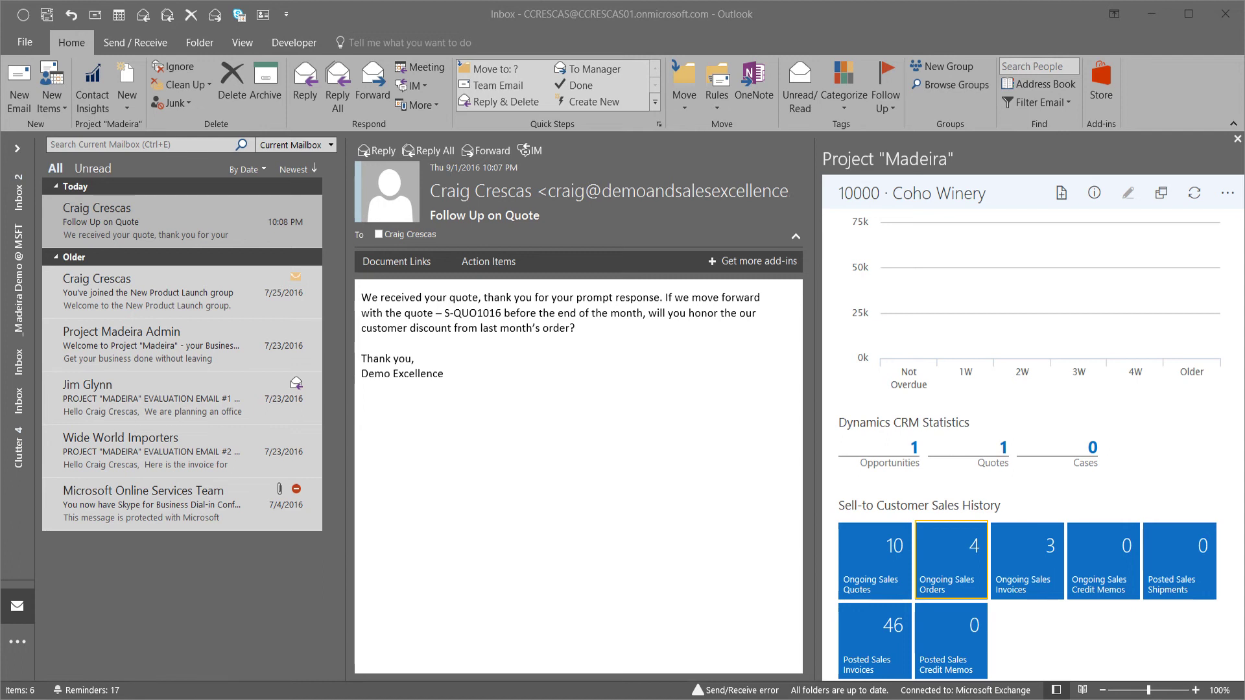
Open ongoing sales order S-ORD101006 to check it, then return to Coho Winery's overview.
key(Return)
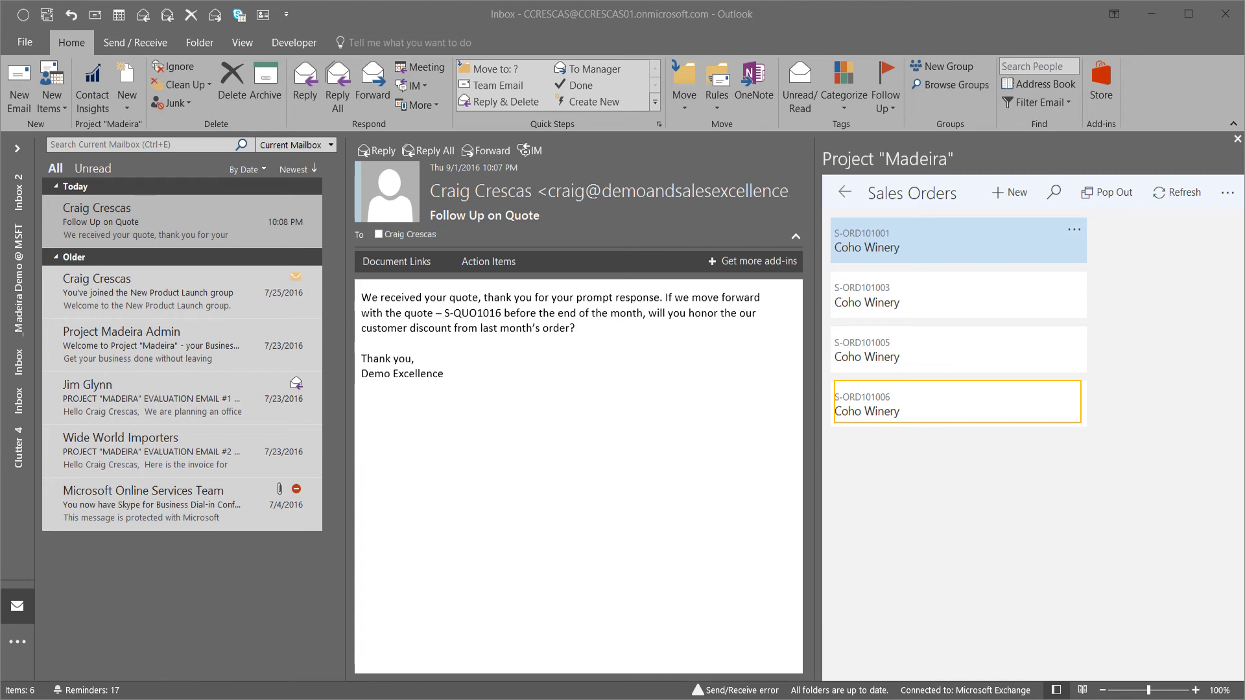
key(Return)
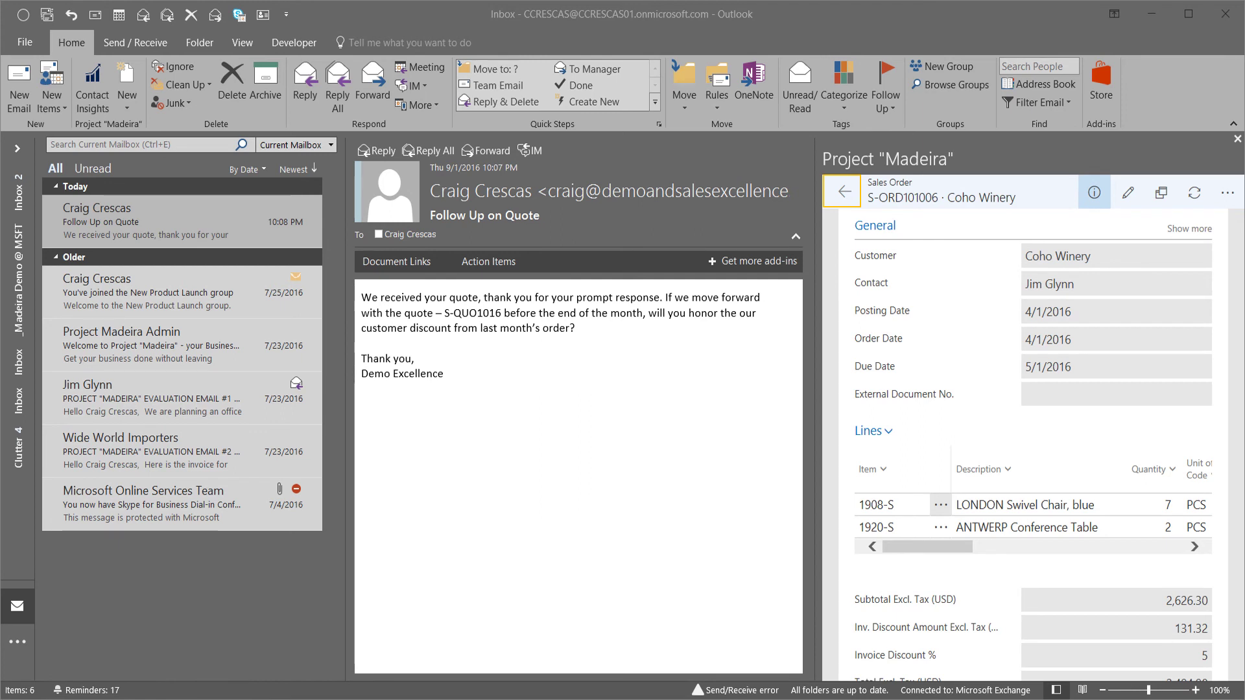
key(Return)
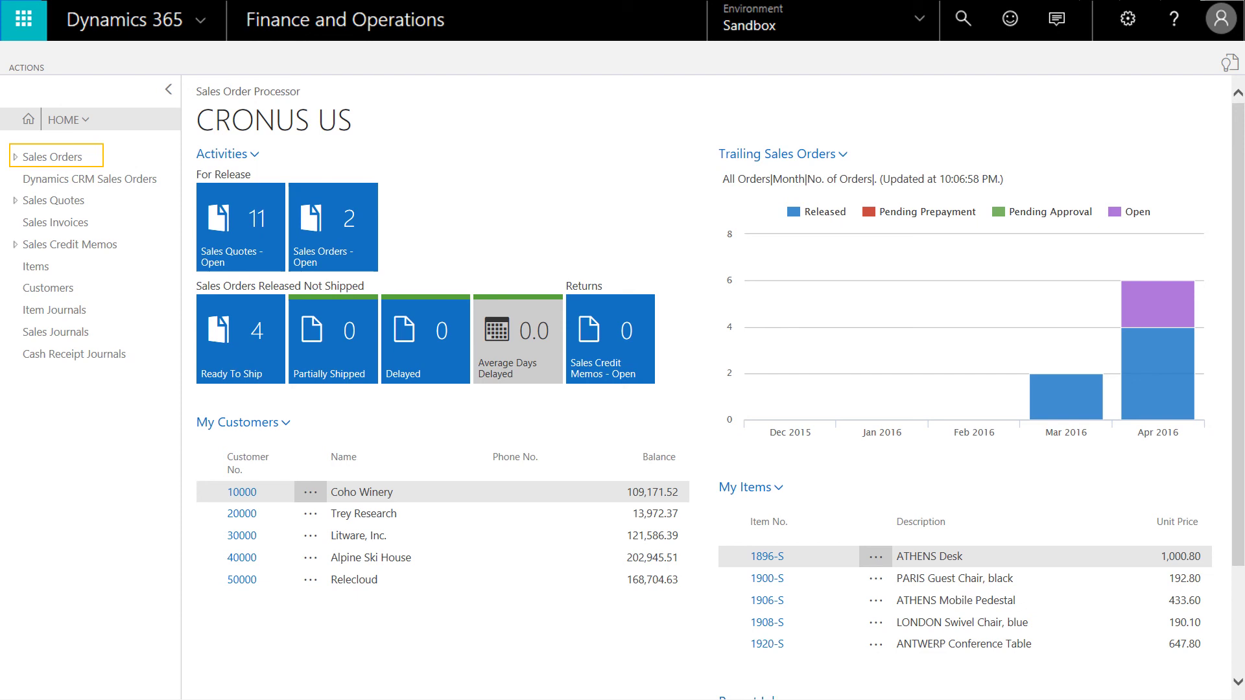
Open the Sales Orders list to show the new Coho Winery order S-ORD101006.
key(Return)
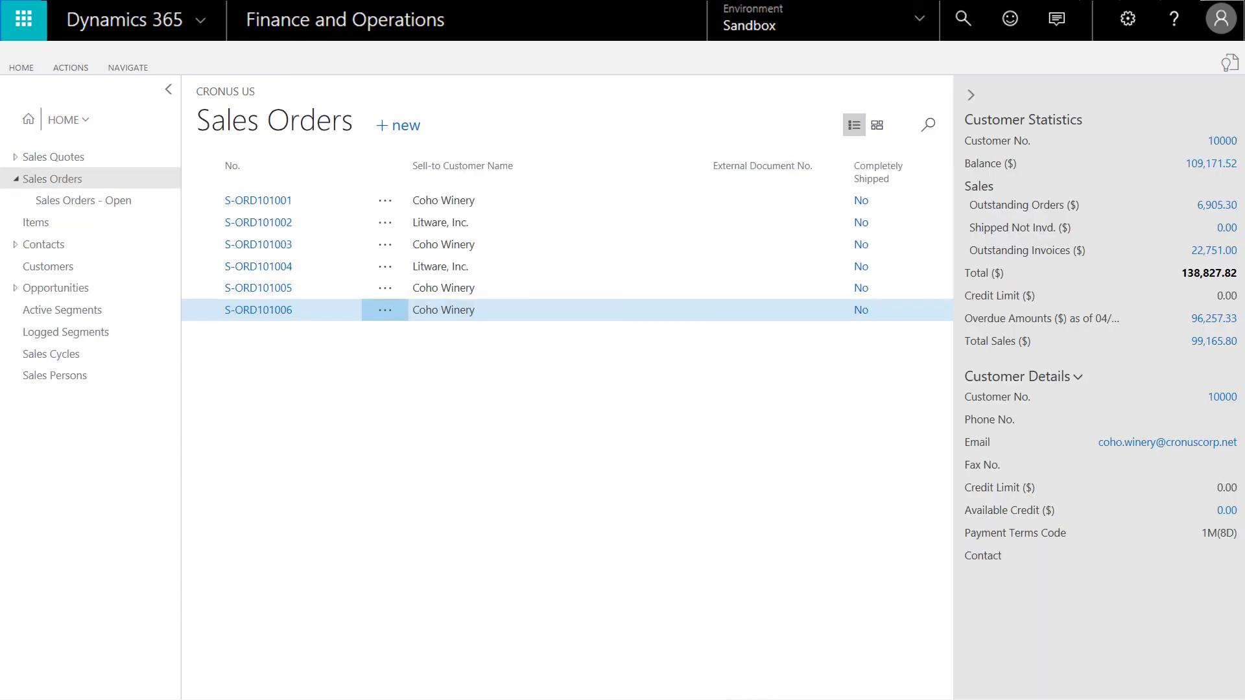